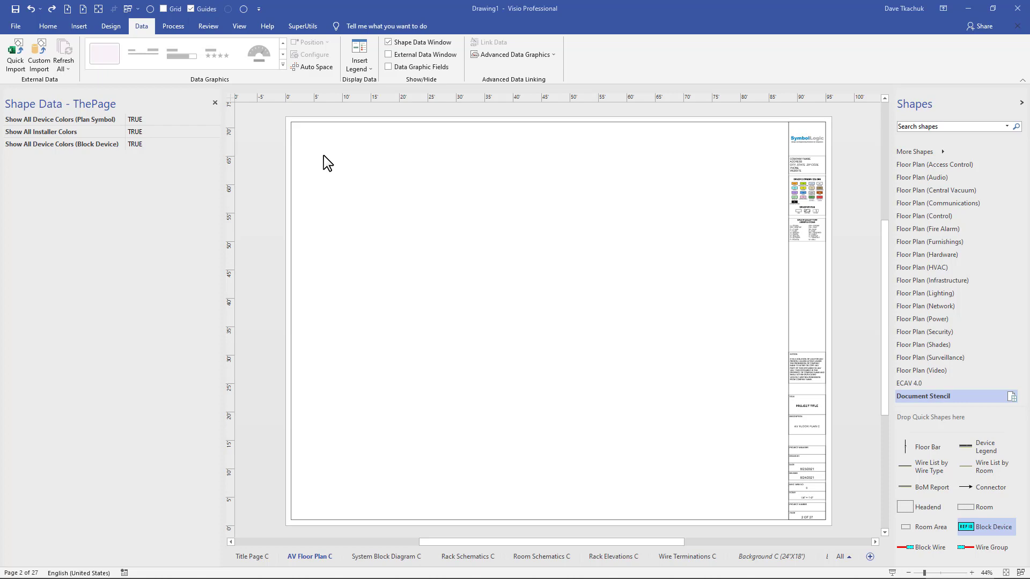
Custom-import all columns and rows of the ECAV4 Example sheet from ECAV4 Example Database.xlsx, using Reference ID as the unique identifier
{"action": "left_click", "coordinate": [45, 53]}
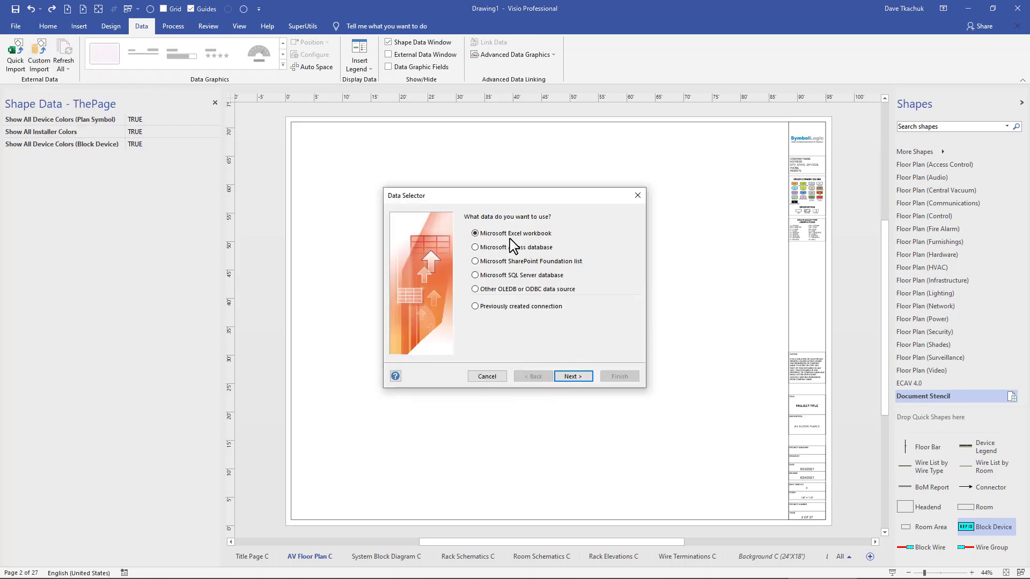
{"action": "left_click", "coordinate": [569, 377]}
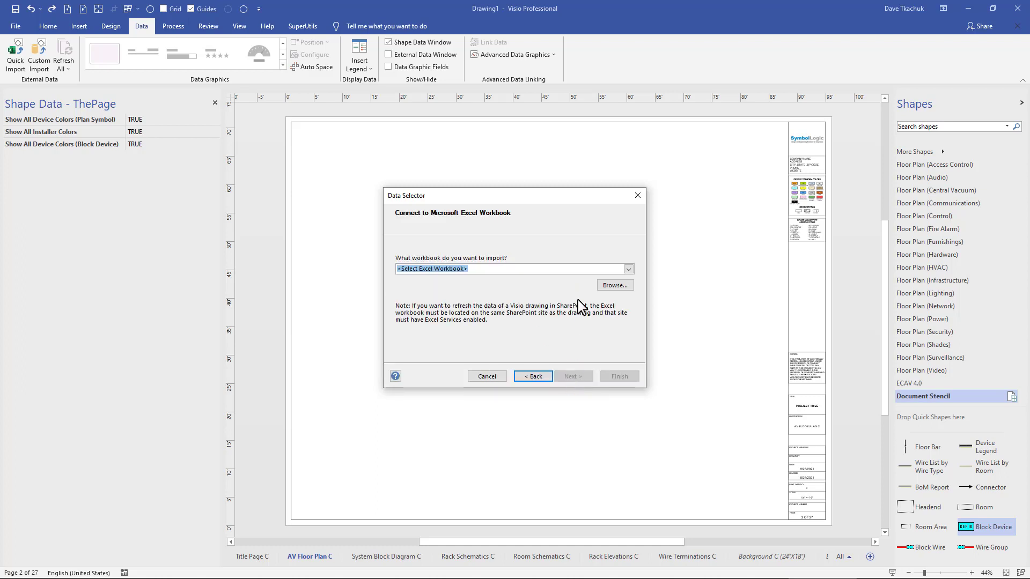
{"action": "left_click", "coordinate": [628, 269]}
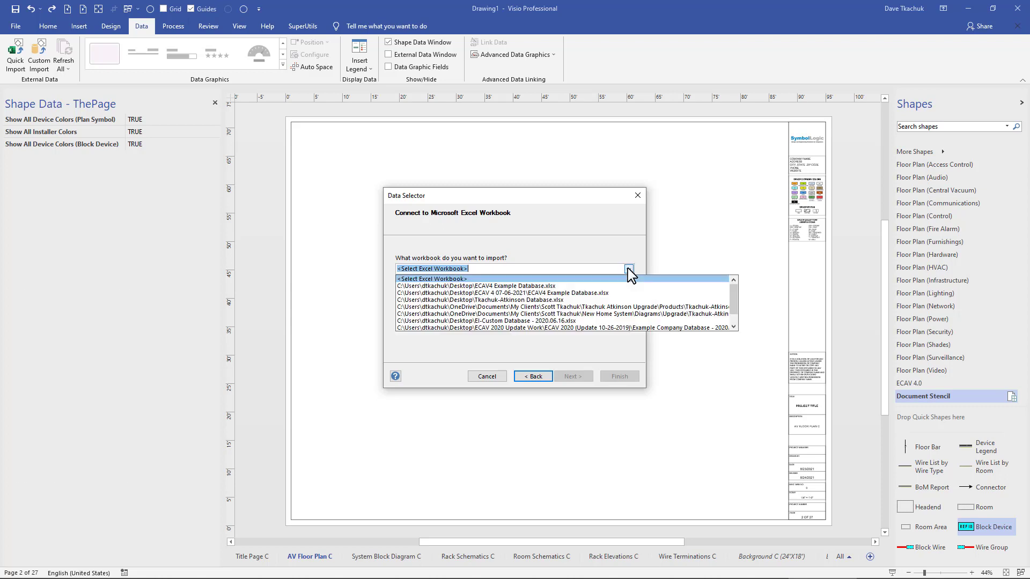
{"action": "left_click", "coordinate": [563, 286]}
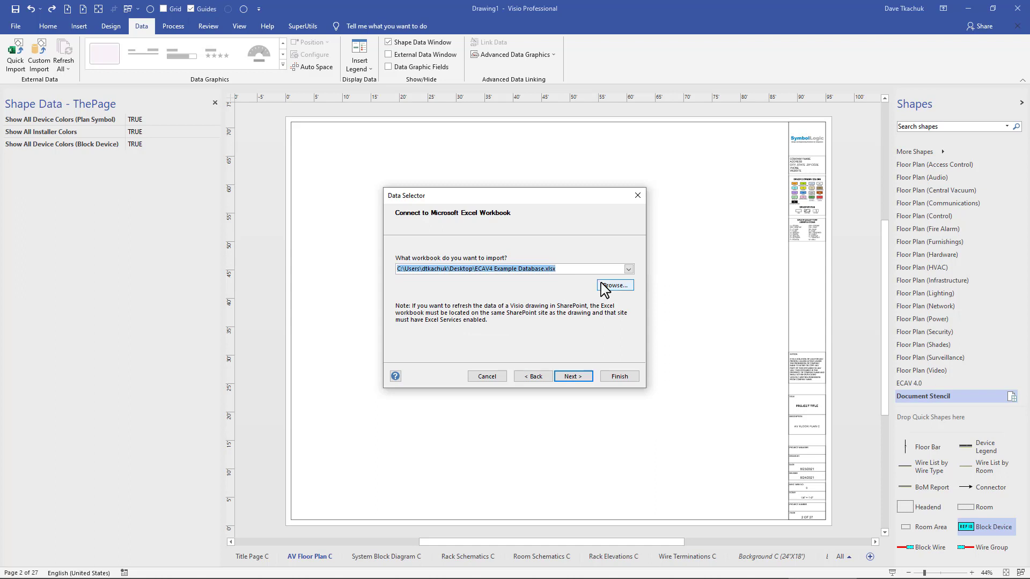
{"action": "left_click", "coordinate": [569, 377]}
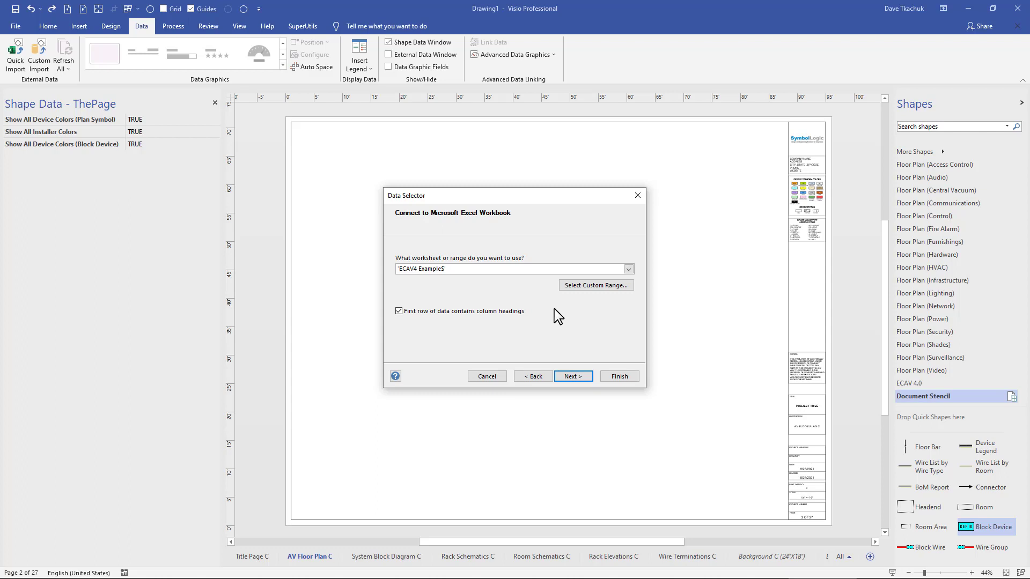
{"action": "left_click", "coordinate": [569, 377]}
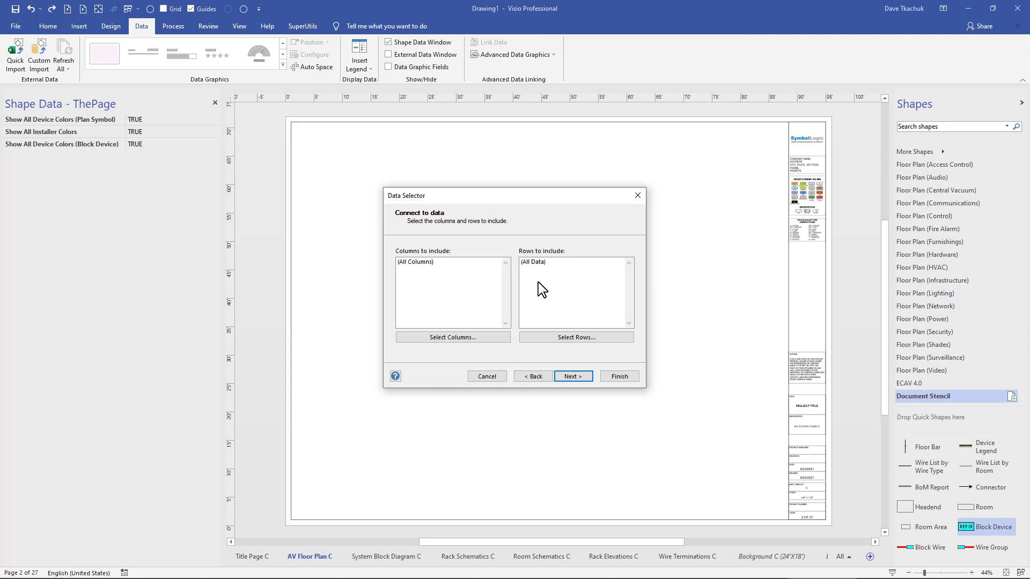
{"action": "left_click", "coordinate": [569, 377]}
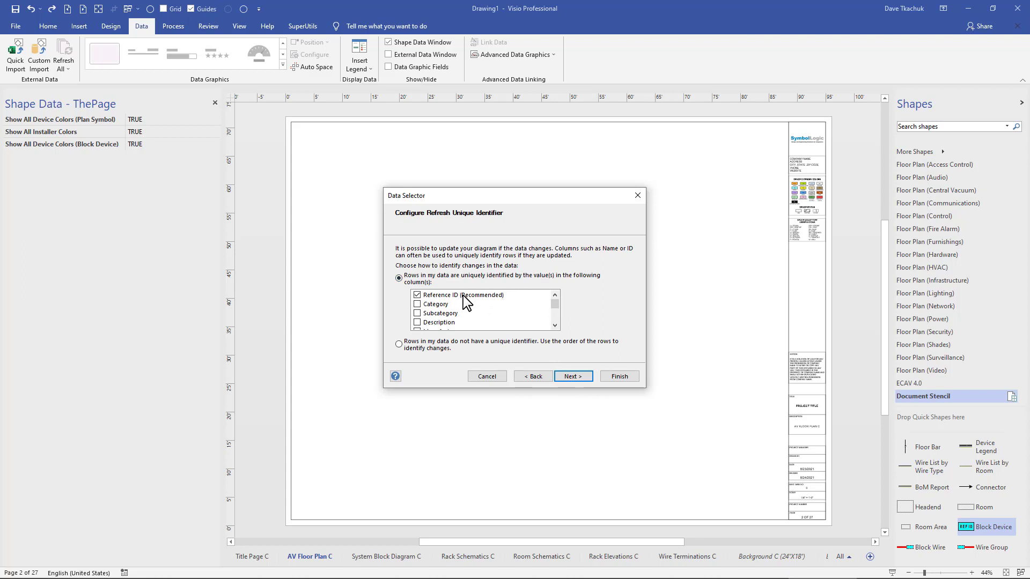
{"action": "left_click", "coordinate": [573, 377]}
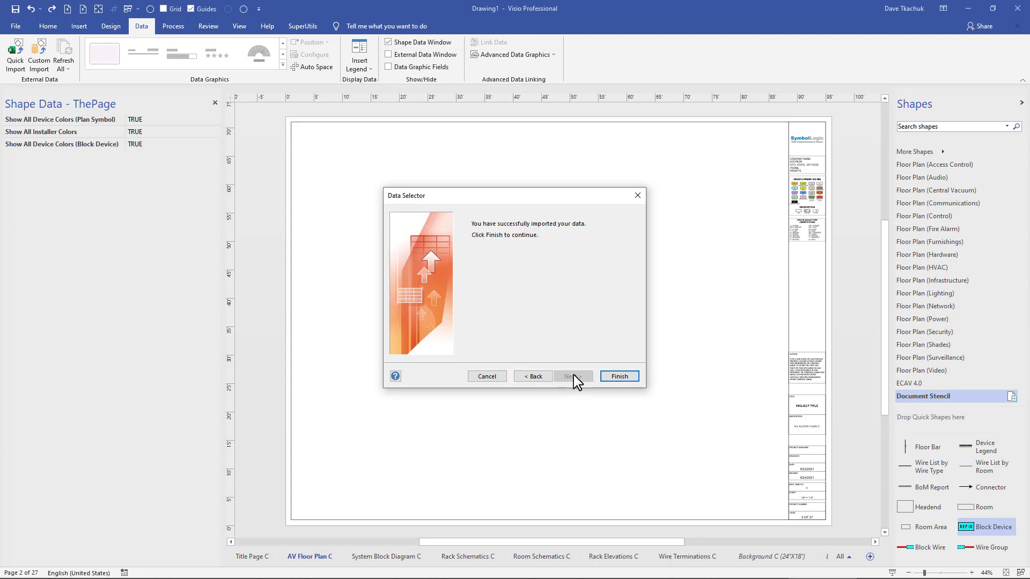
{"action": "left_click", "coordinate": [617, 377]}
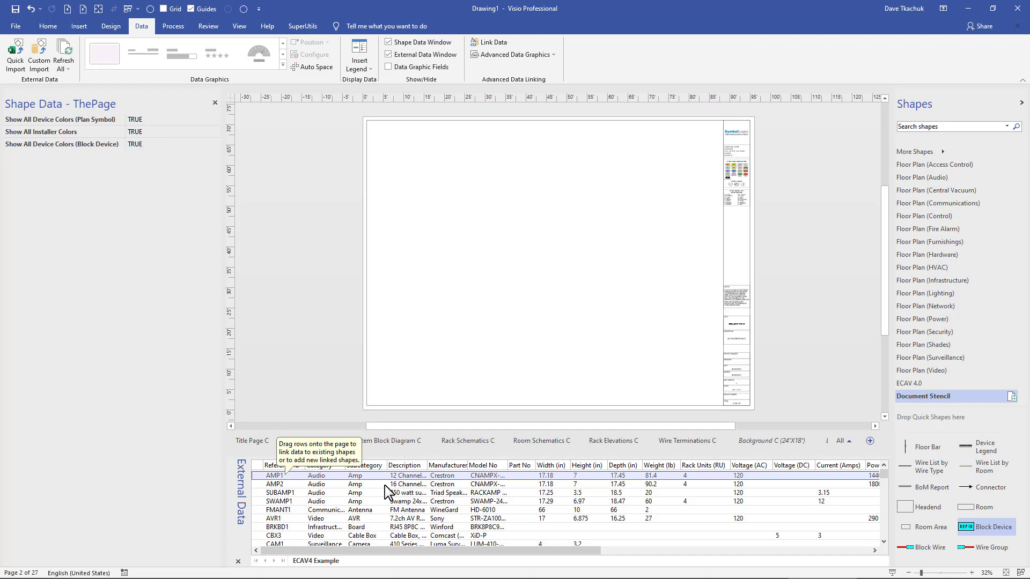
Go to the System Block Diagram C page and select the Block Diagram stencil
{"action": "key", "text": "ctrl+Page_Down"}
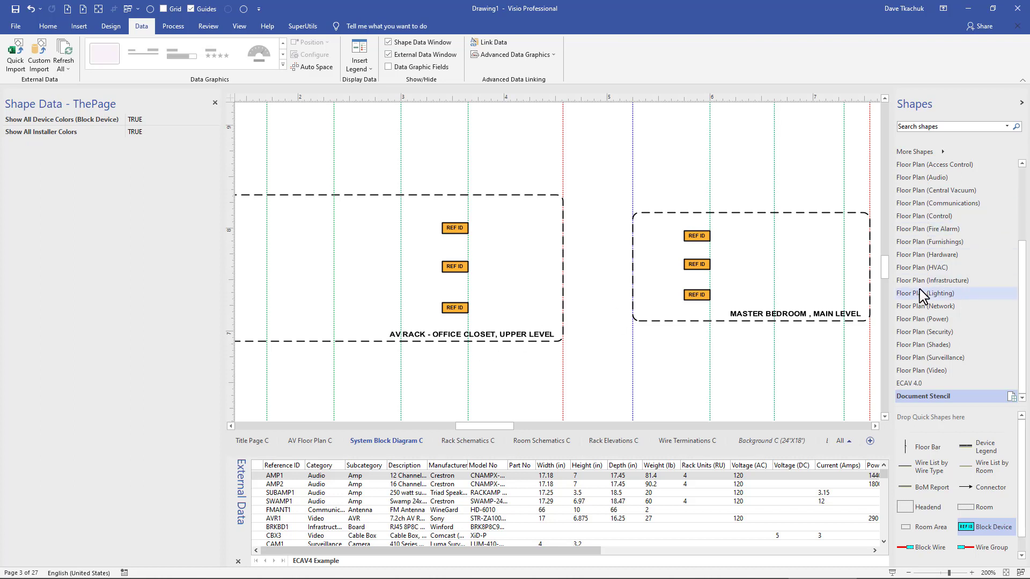
{"action": "scroll", "coordinate": [921, 295], "scroll_direction": "up", "scroll_amount": 3}
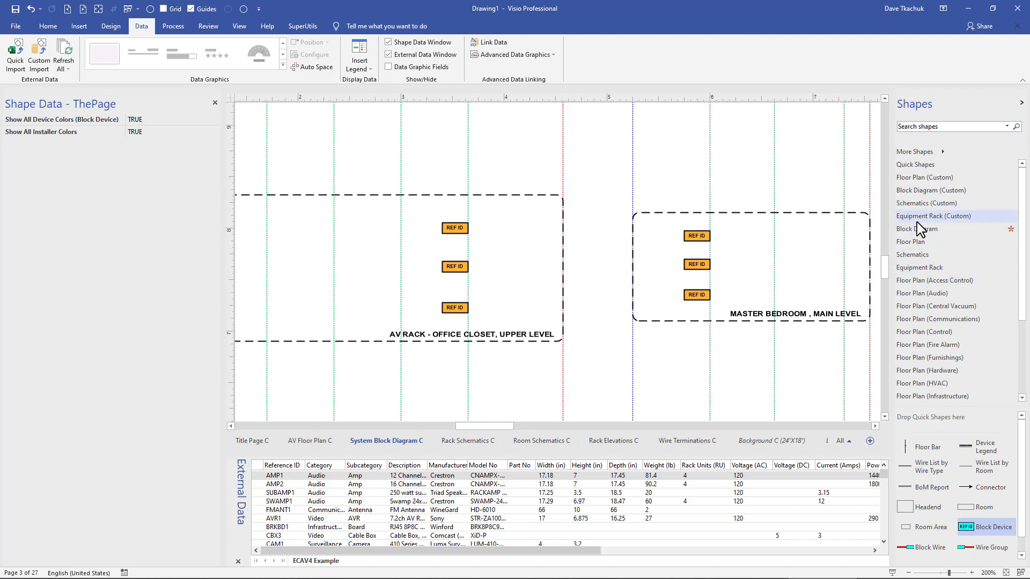
{"action": "left_click", "coordinate": [918, 229]}
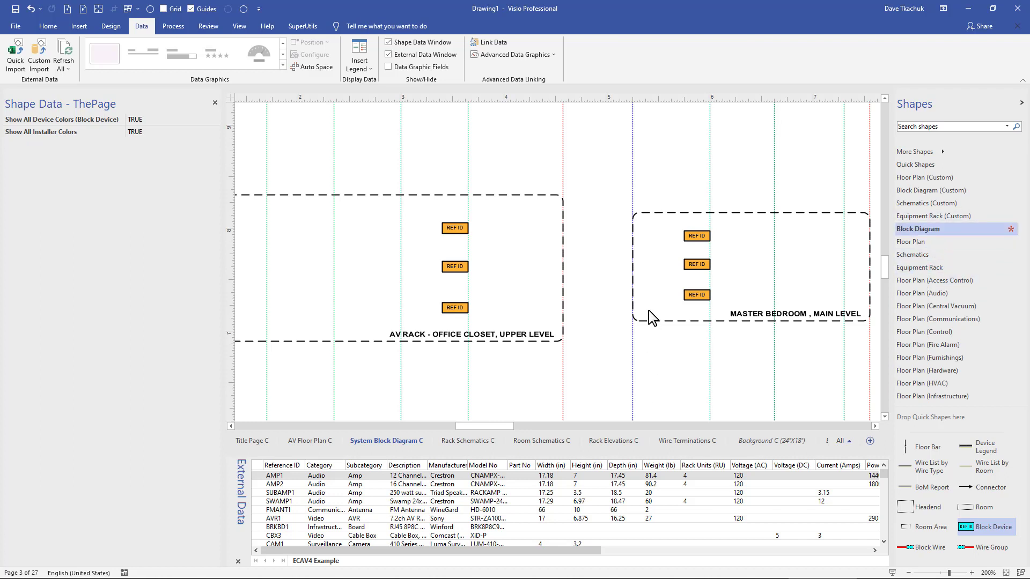
Link the SUBAMP1 data row to the upper two REF ID devices in the AV Rack container
{"action": "left_click", "coordinate": [455, 228]}
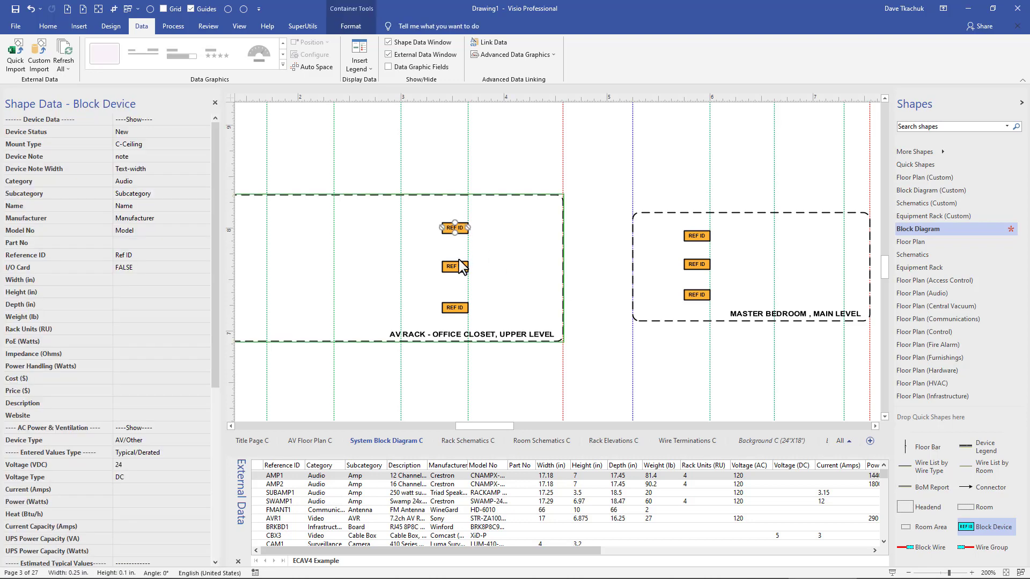
{"action": "left_click", "coordinate": [457, 265], "text": "shift"}
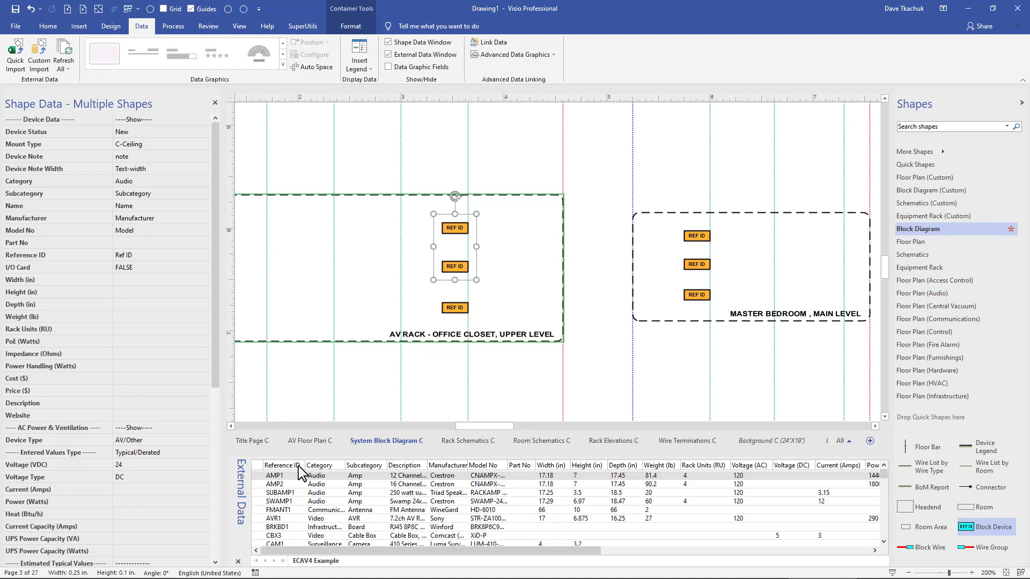
{"action": "left_click", "coordinate": [293, 493]}
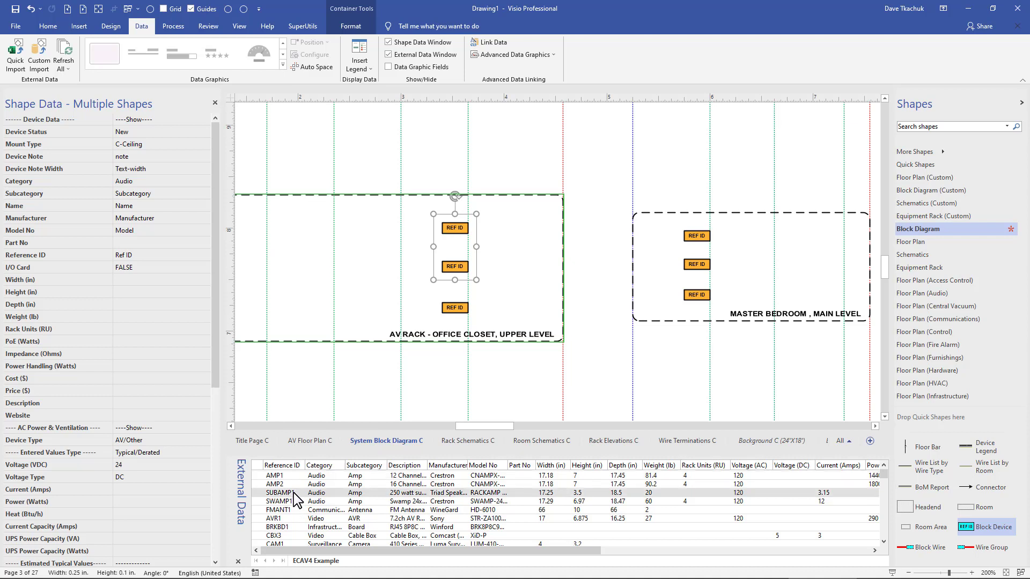
{"action": "right_click", "coordinate": [294, 493]}
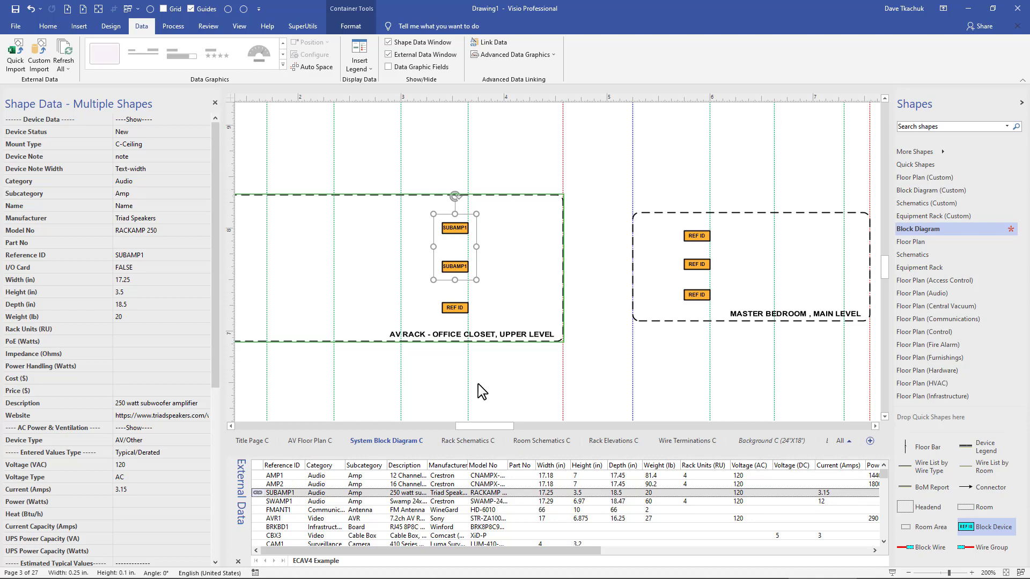
Sort the external data by Category and link the GWEXER row to the top REF ID device in the Master Bedroom container
{"action": "left_click", "coordinate": [697, 236]}
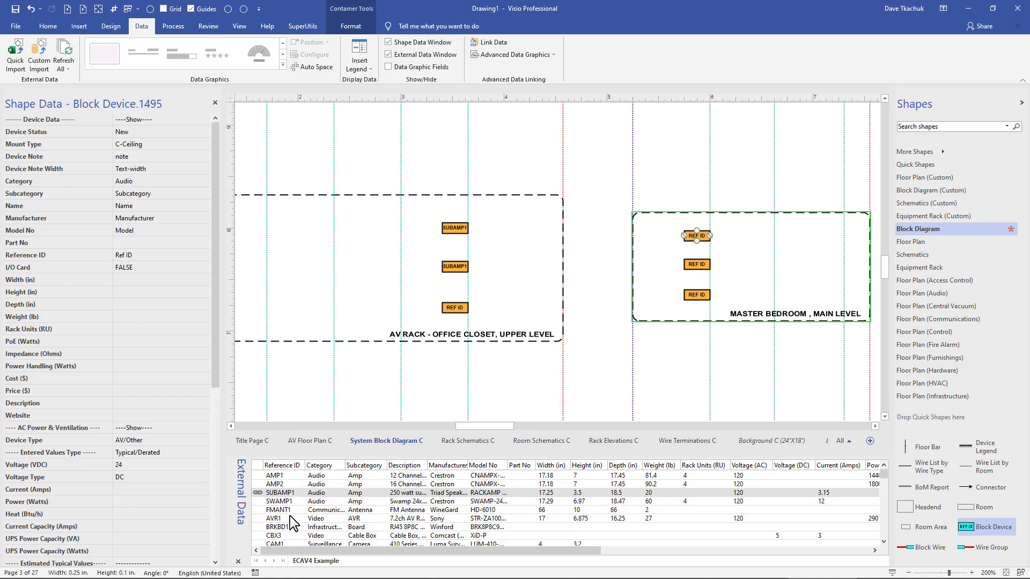
{"action": "scroll", "coordinate": [292, 523], "scroll_direction": "down", "scroll_amount": 1}
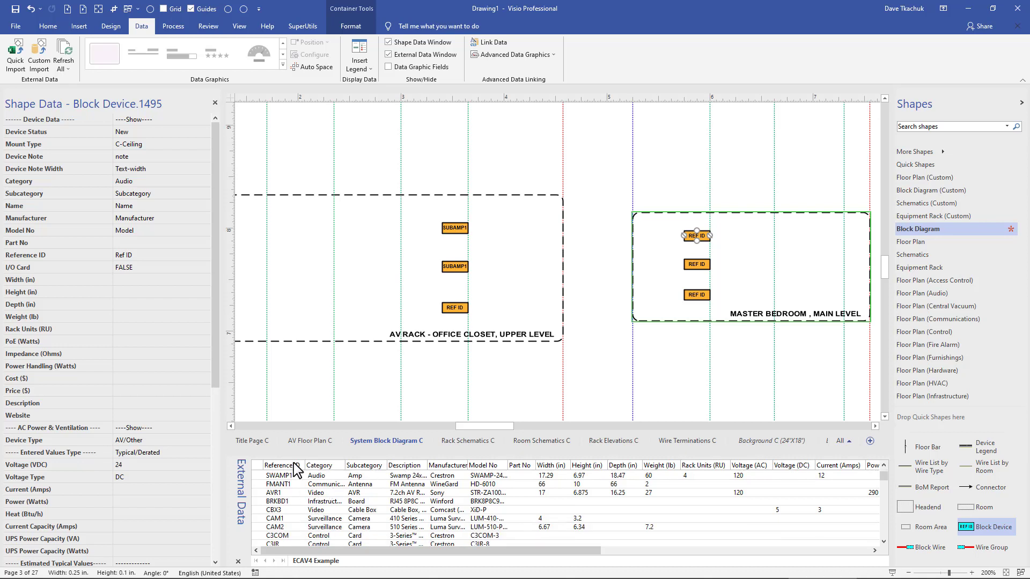
{"action": "left_click", "coordinate": [319, 466]}
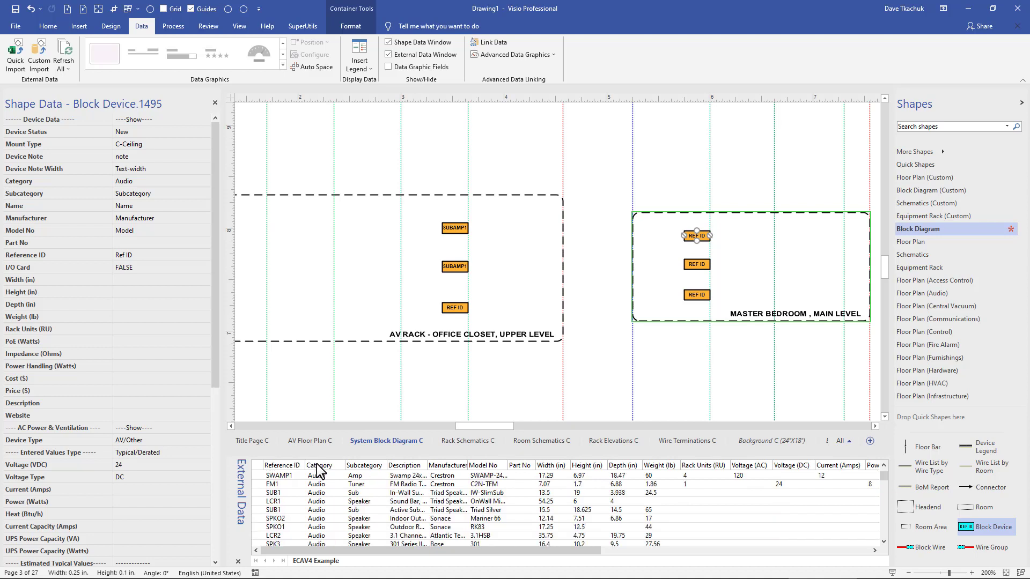
{"action": "scroll", "coordinate": [319, 471], "scroll_direction": "down", "scroll_amount": 3}
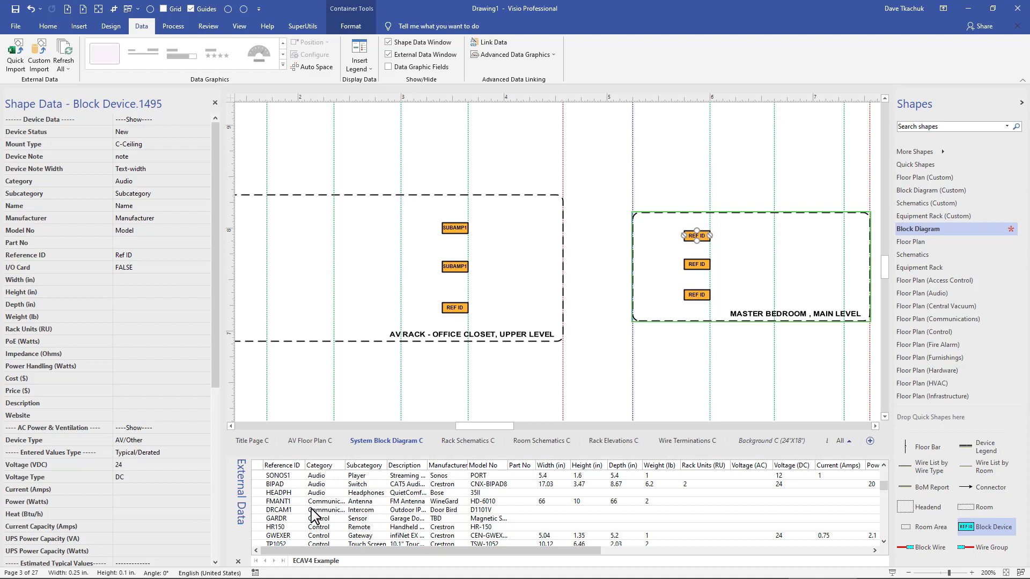
{"action": "scroll", "coordinate": [314, 516], "scroll_direction": "down", "scroll_amount": 1}
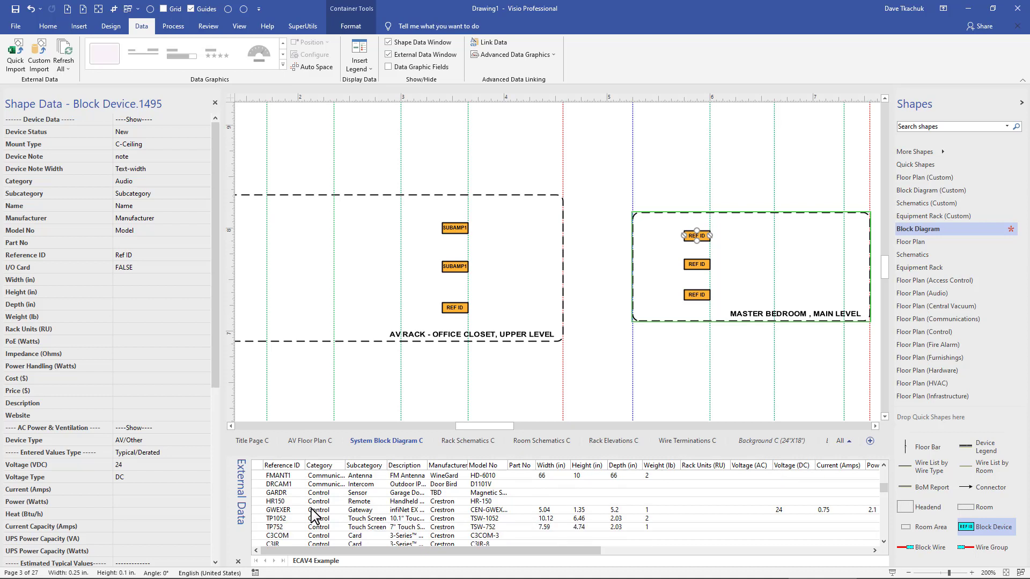
{"action": "left_click", "coordinate": [313, 510]}
{"action": "right_click", "coordinate": [314, 511]}
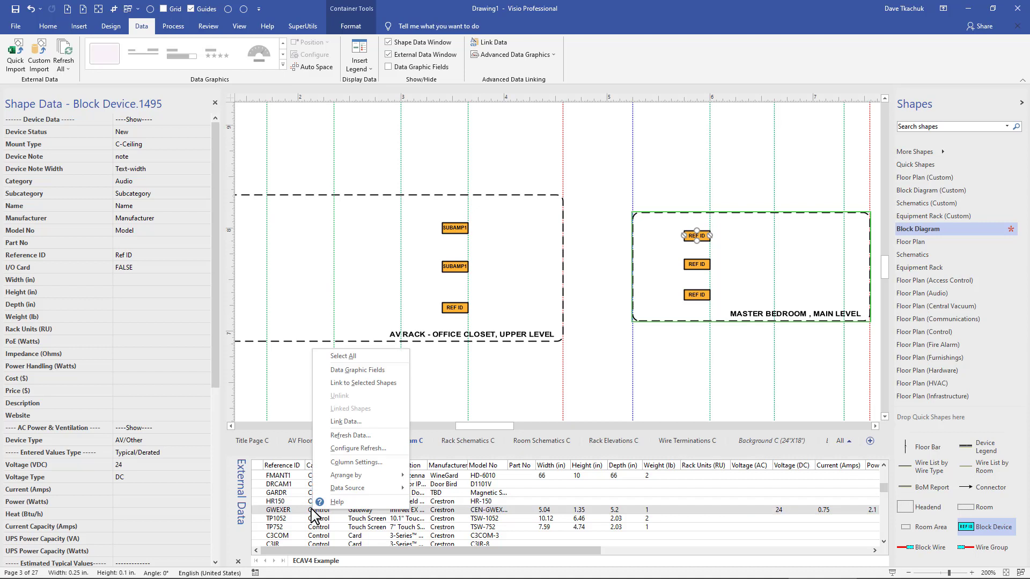
{"action": "left_click", "coordinate": [375, 383]}
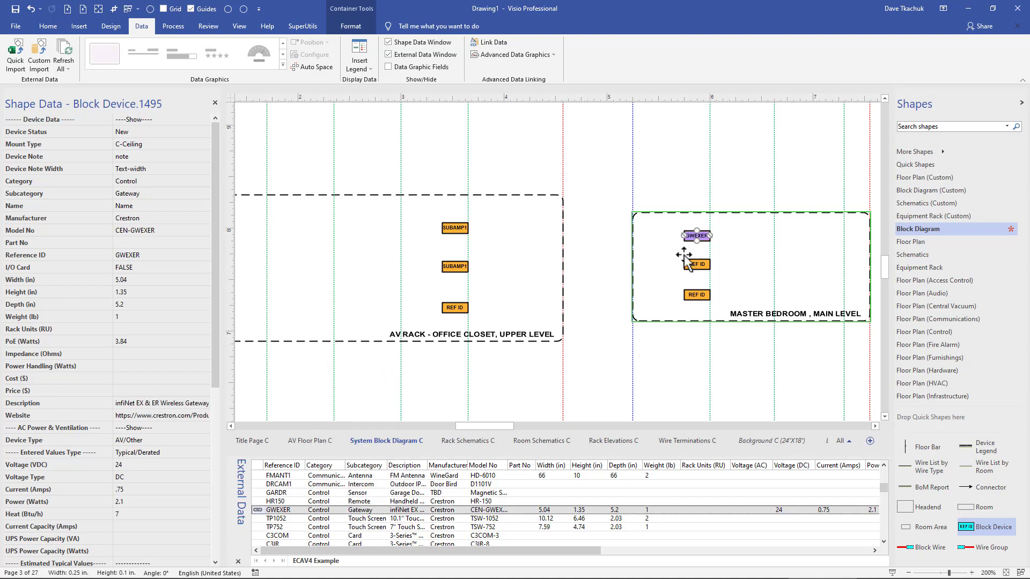
{"action": "left_click", "coordinate": [733, 238]}
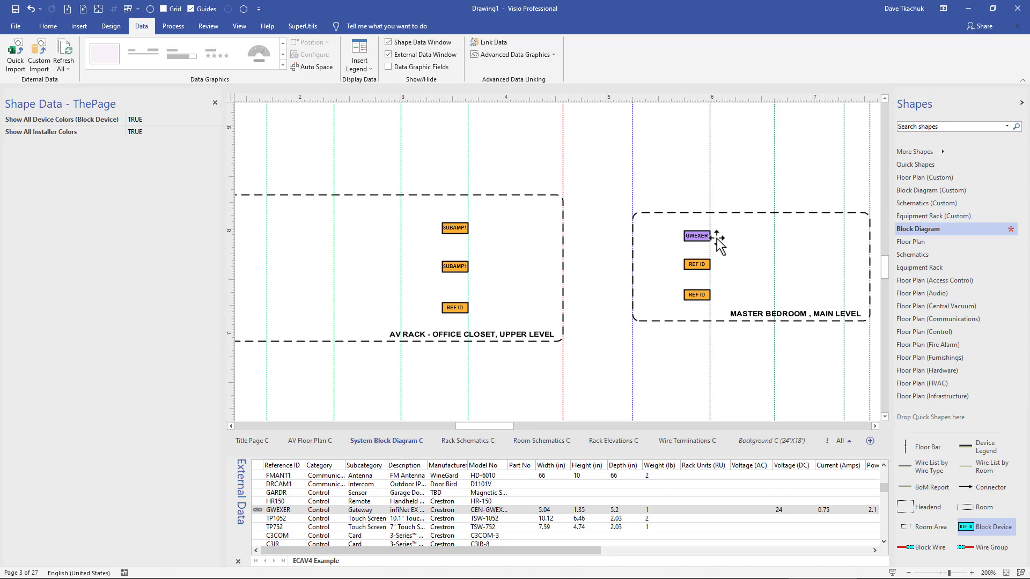
Add new linked block devices for the HR150 and TP752 data rows in the Master Bedroom container, placing TP752 above HR150
{"action": "left_click", "coordinate": [695, 236]}
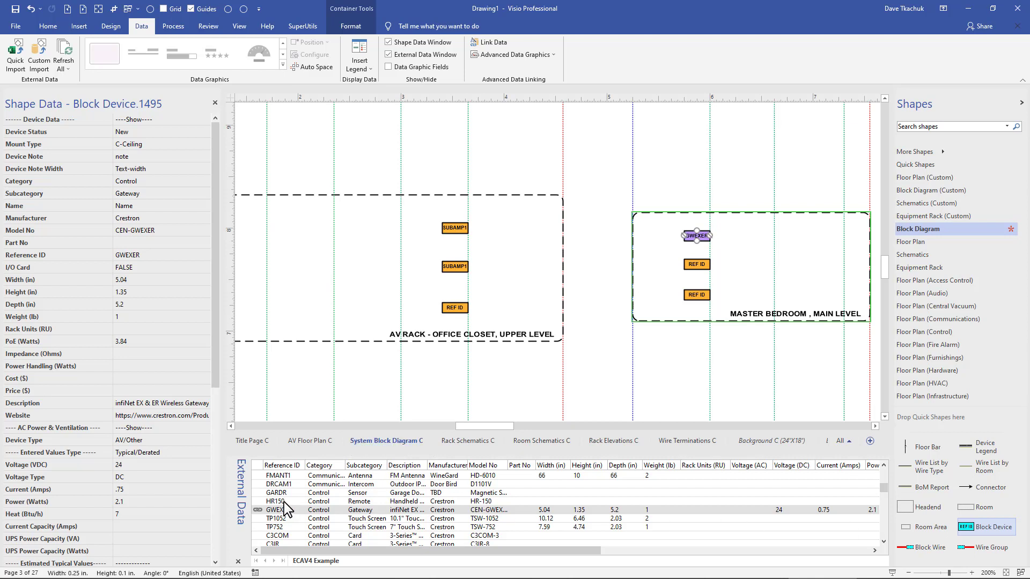
{"action": "left_click_drag", "start_coordinate": [285, 502], "coordinate": [759, 293]}
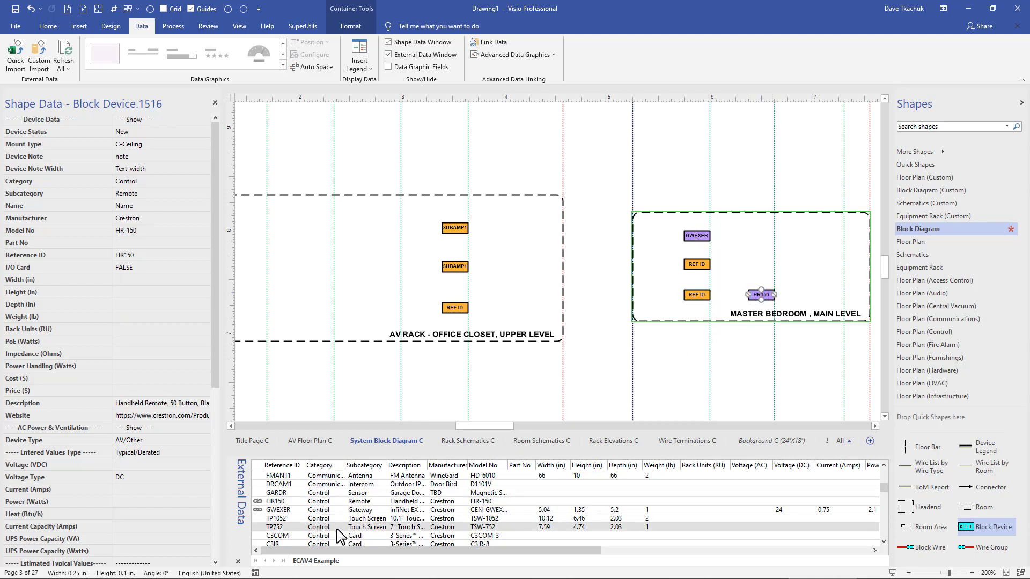
{"action": "left_click_drag", "start_coordinate": [334, 527], "coordinate": [760, 258]}
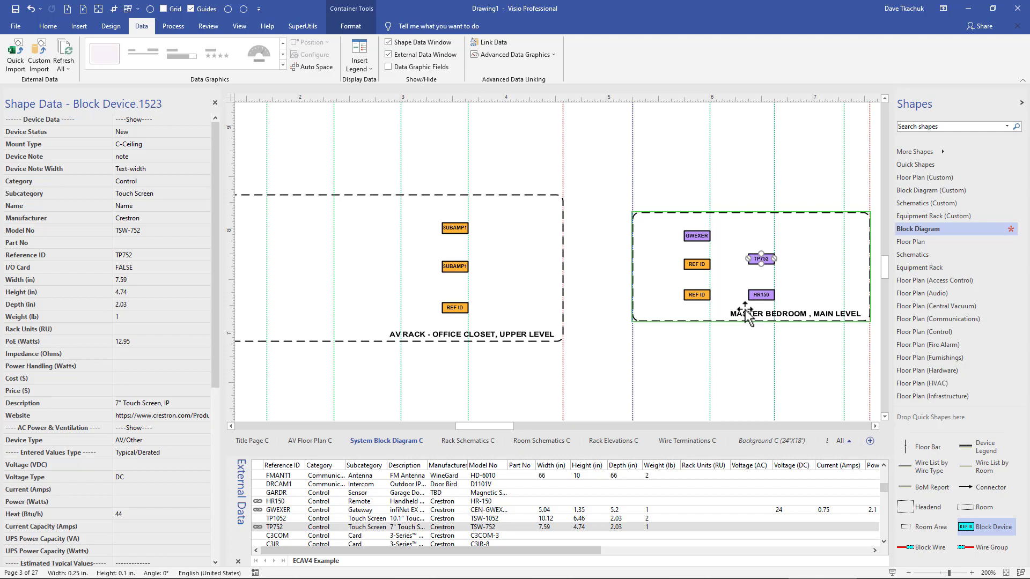
{"action": "left_click", "coordinate": [675, 349]}
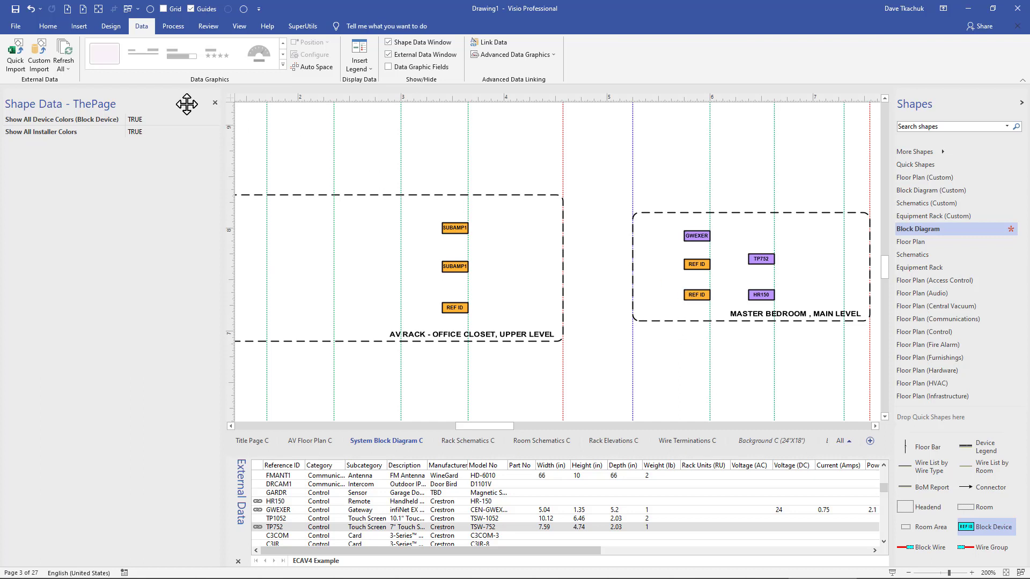
Refresh all linked external data from the ECAV4 Example source and dismiss the refresh dialog
{"action": "left_click", "coordinate": [65, 67]}
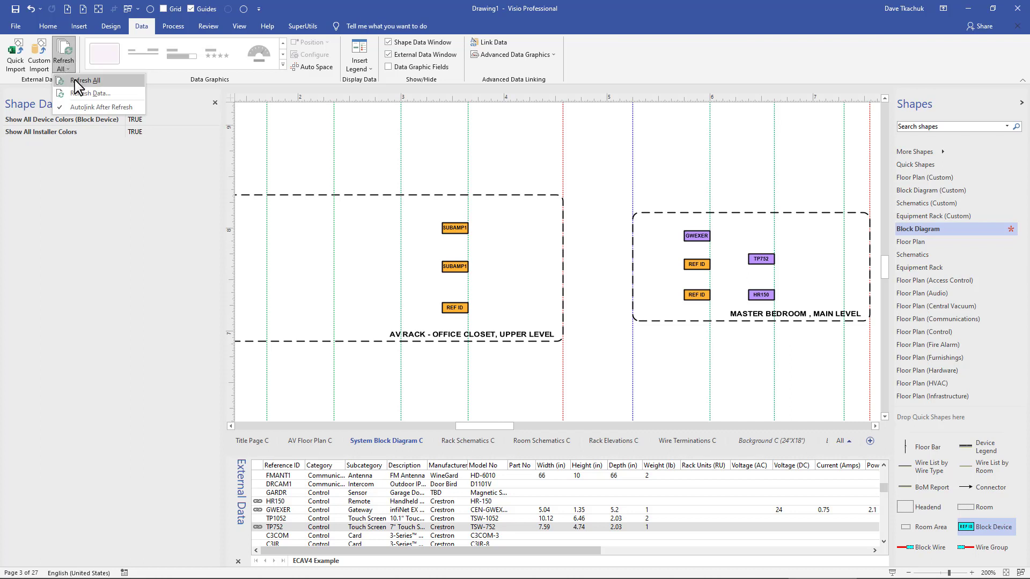
{"action": "left_click", "coordinate": [75, 81]}
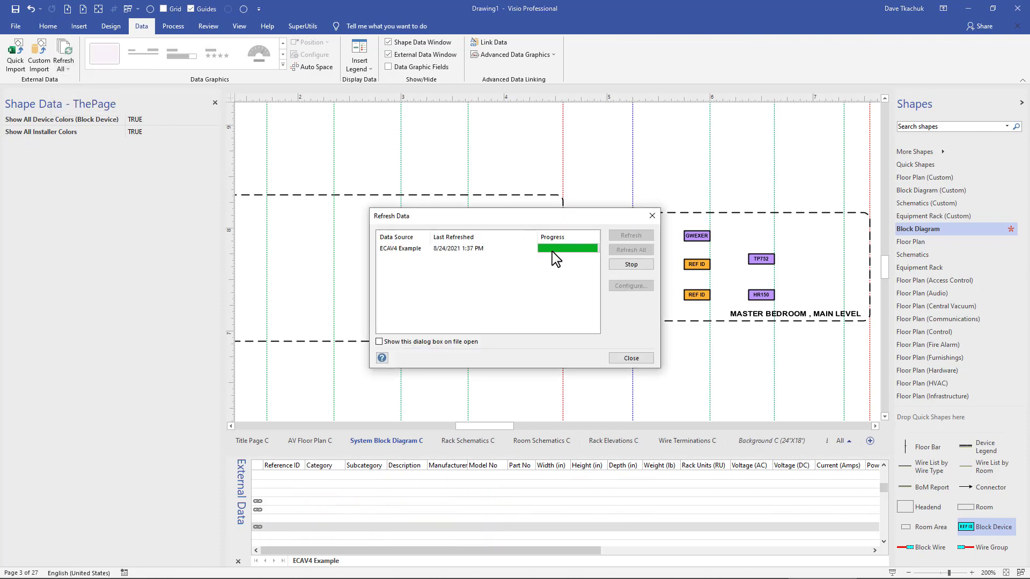
{"action": "left_click", "coordinate": [630, 358]}
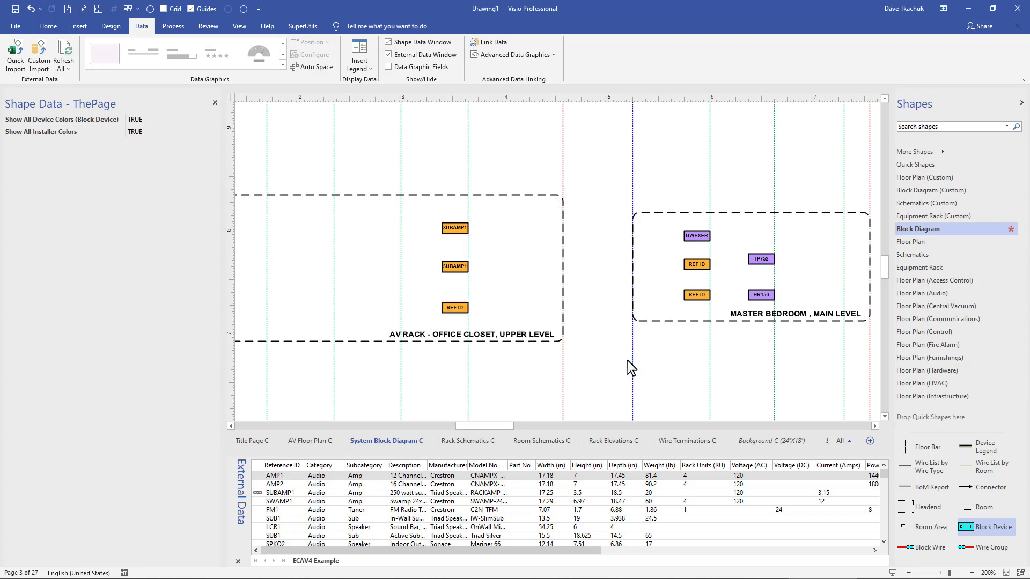